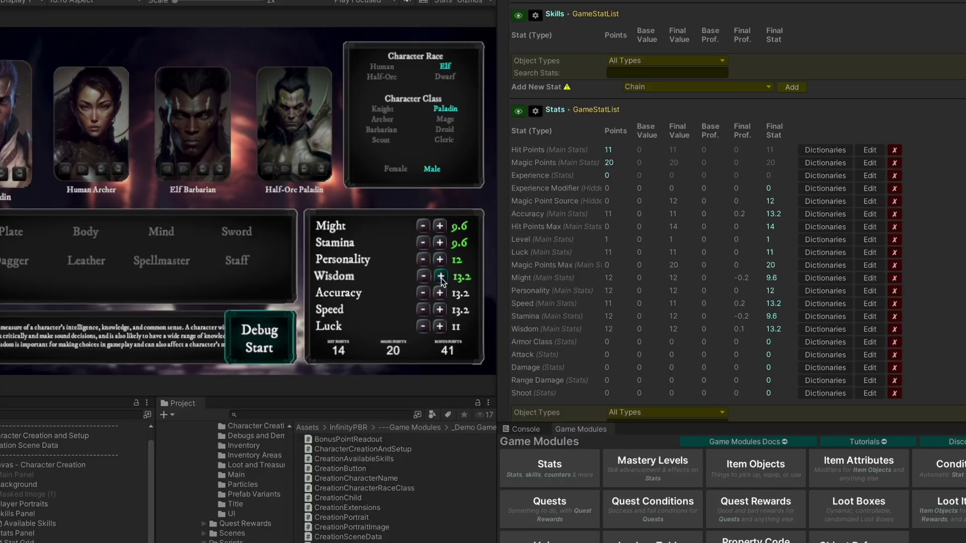
- Pick the Half-Orc race and Bodybuilding skill in the demo, then expand Imp's Actor foldout
left_click(381, 76)
left_click(161, 261)
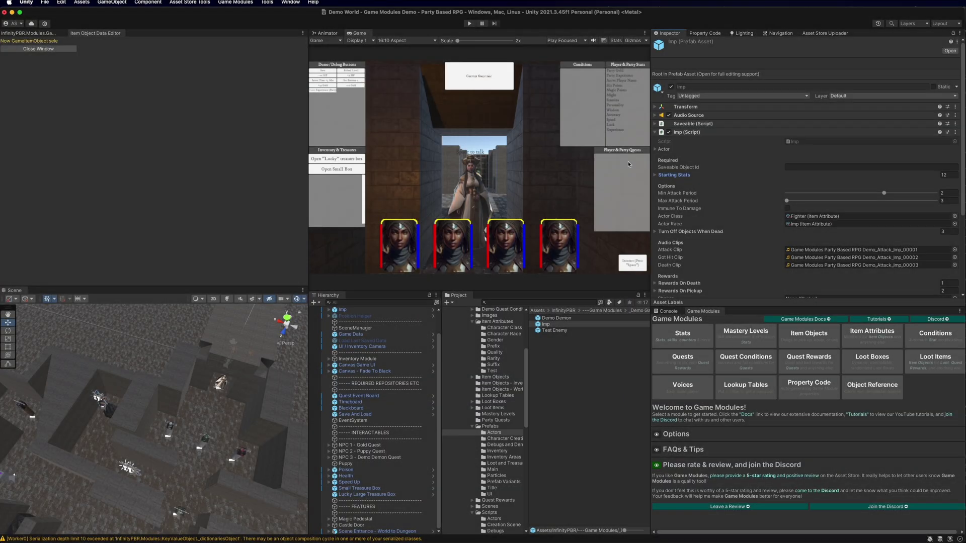
left_click(655, 150)
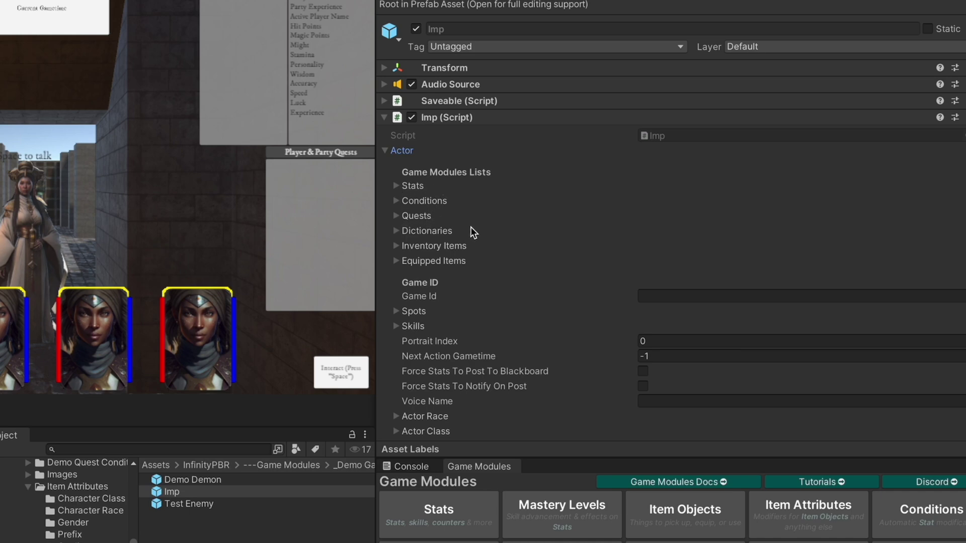
- Collapse the Imp's Actor foldout and ping the Imp.cs script in the Project window
scroll(456, 339, "down", 5)
scroll(454, 340, "up", 5)
left_click(386, 151)
left_click(665, 136)
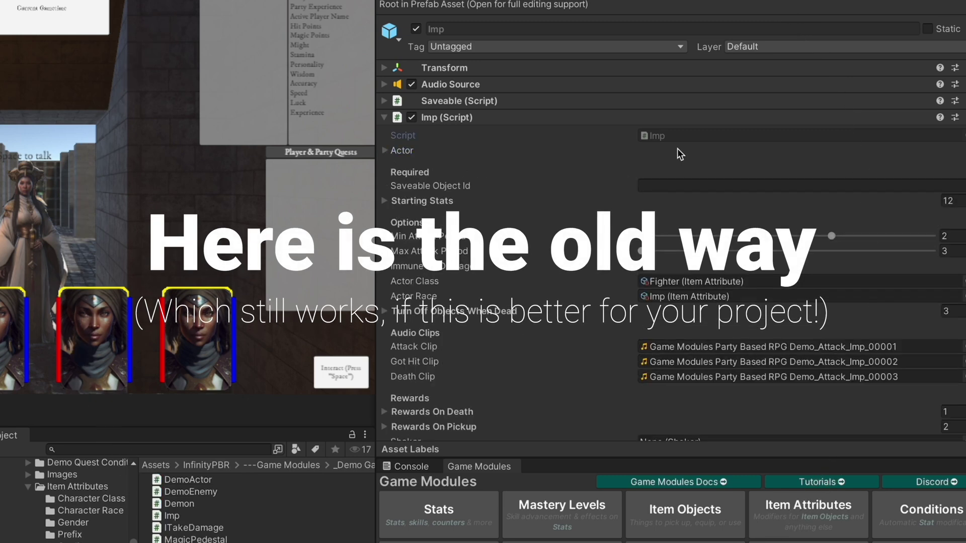
- Expand the Imp's Starting Stats list and review its elements, each at 13 points
left_click(385, 201)
scroll(575, 210, "down", 10)
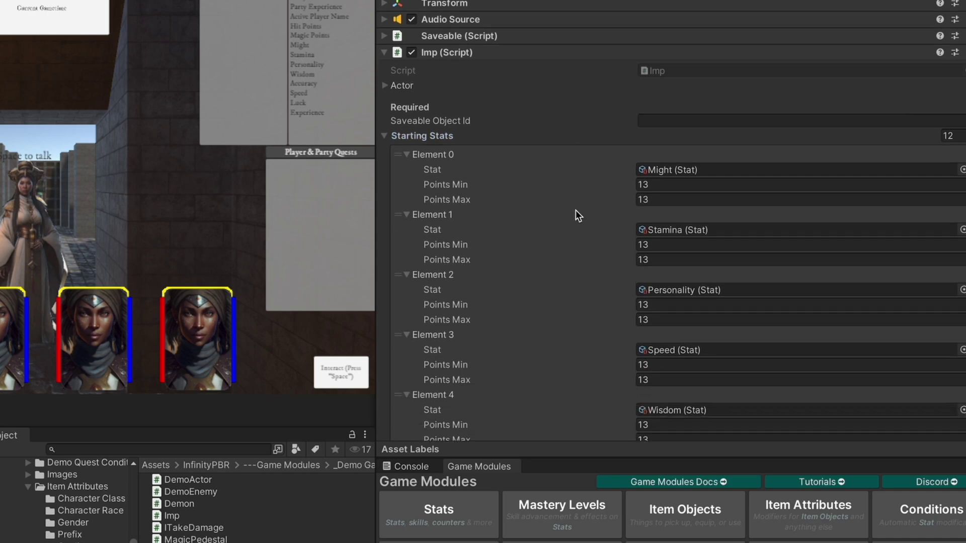
scroll(607, 253, "down", 4)
scroll(607, 254, "up", 14)
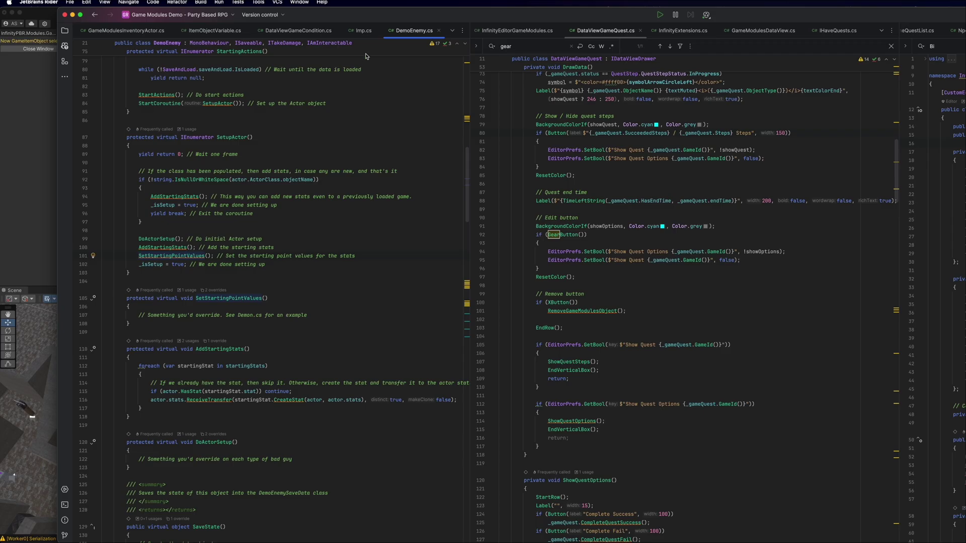
scroll(224, 125, "up", 4)
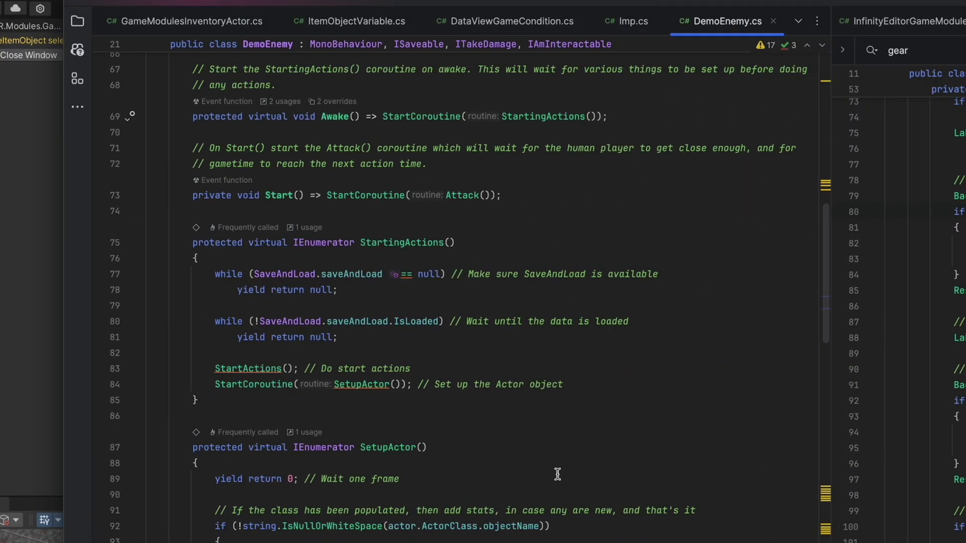
left_click_drag(214, 274, 388, 341)
scroll(393, 340, "down", 3)
left_click_drag(215, 203, 597, 203)
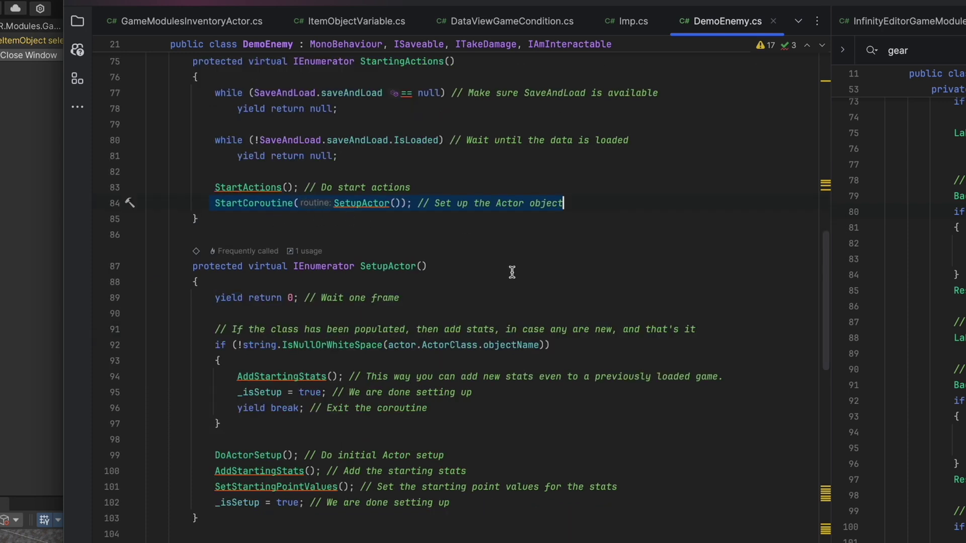
left_click_drag(217, 298, 457, 304)
scroll(234, 370, "down", 1)
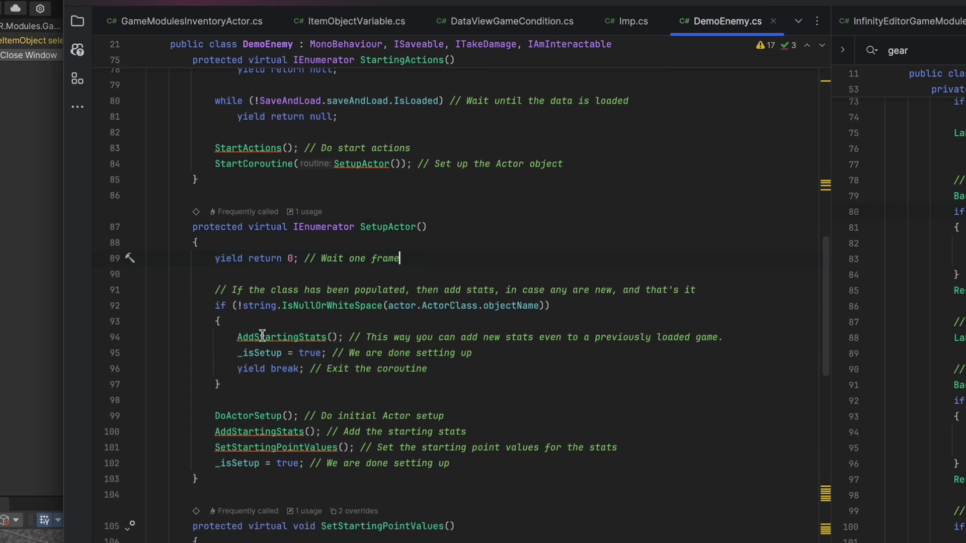
left_click(342, 337)
scroll(287, 373, "down", 1)
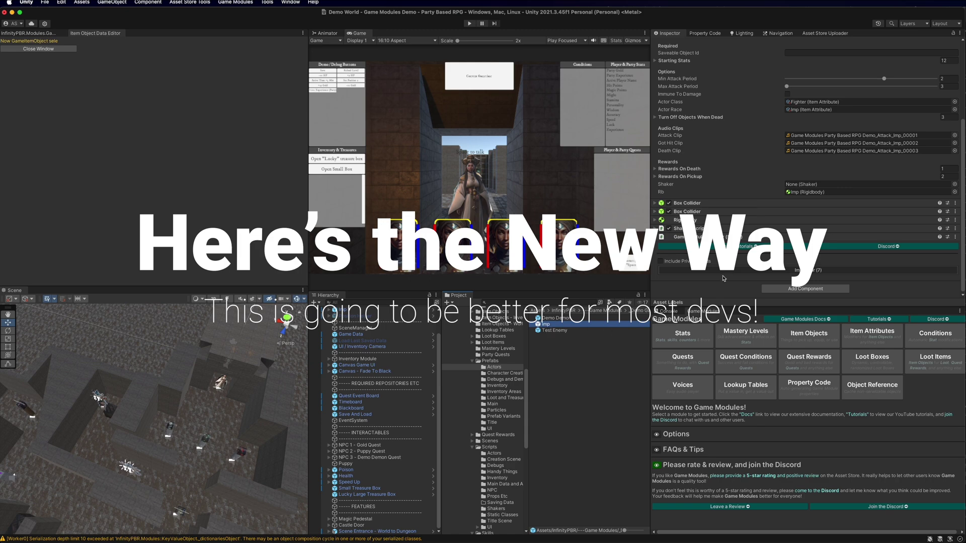
- Expand the Imp actor (7) fields in Game Modules Viewer and show its empty Stats list
left_click(716, 270)
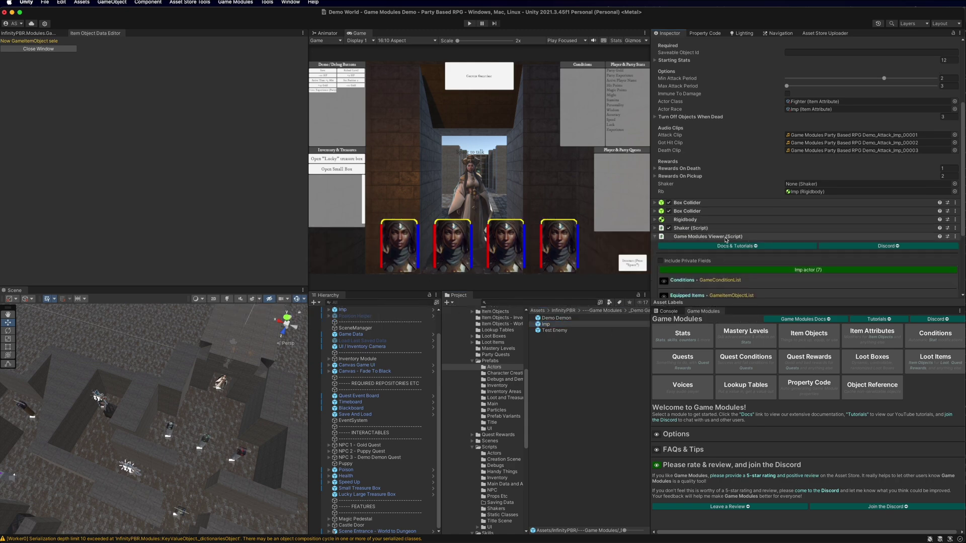
scroll(727, 239, "down", 4)
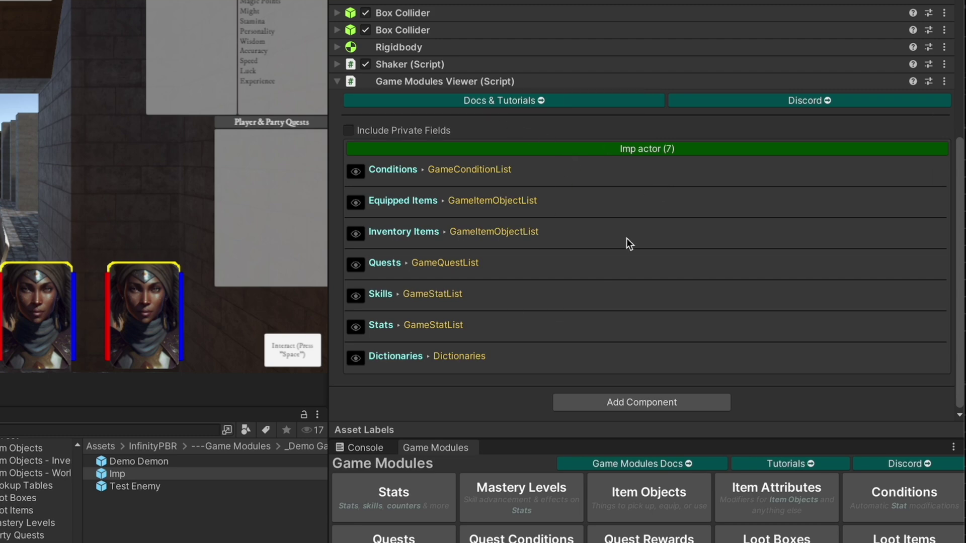
scroll(624, 161, "up", 10)
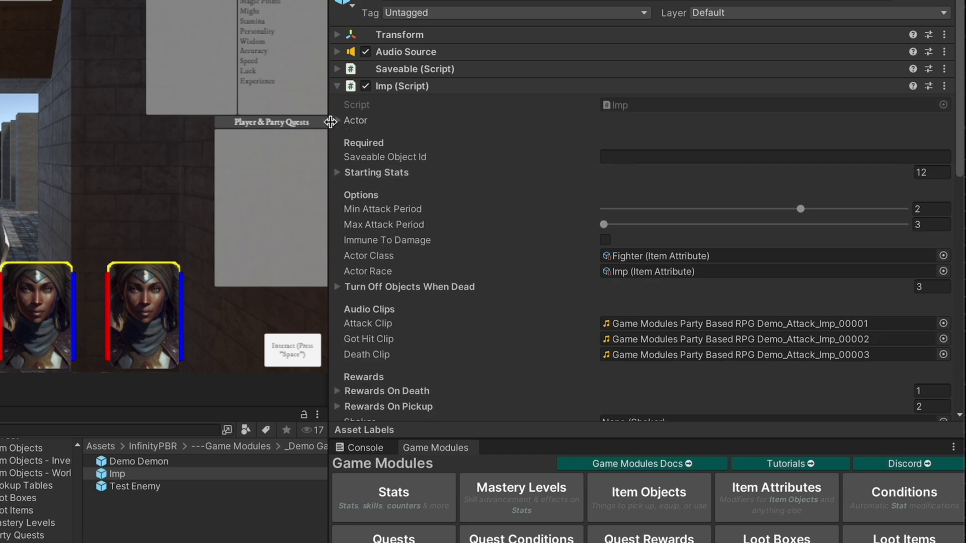
scroll(501, 277, "down", 10)
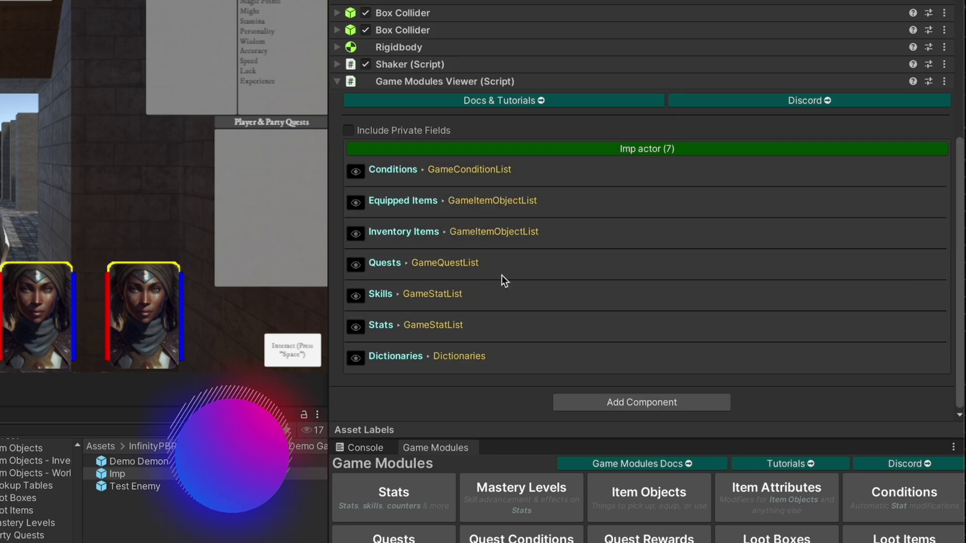
left_click(355, 327)
- Filter the Imp's stat choices to Main Stats and add all twelve of them
scroll(503, 322, "down", 4)
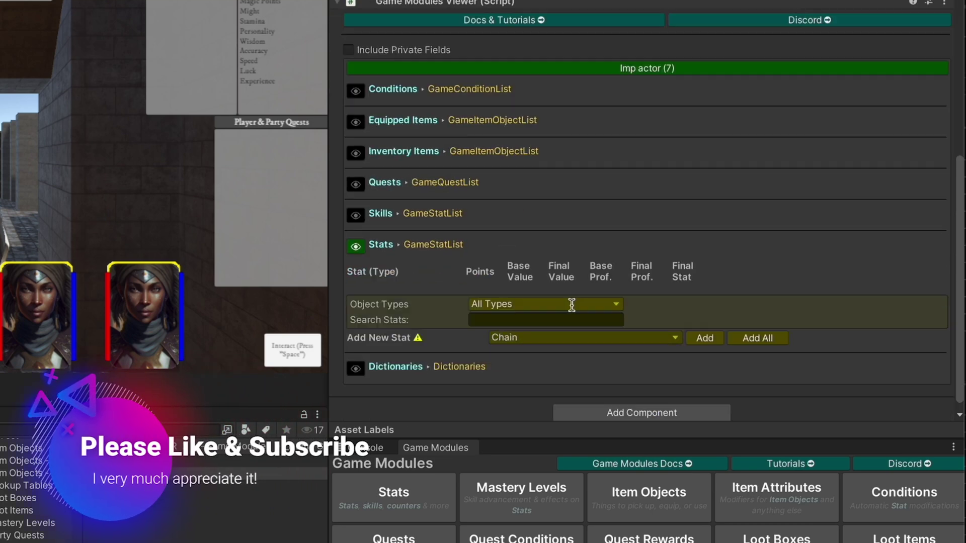
left_click(569, 328)
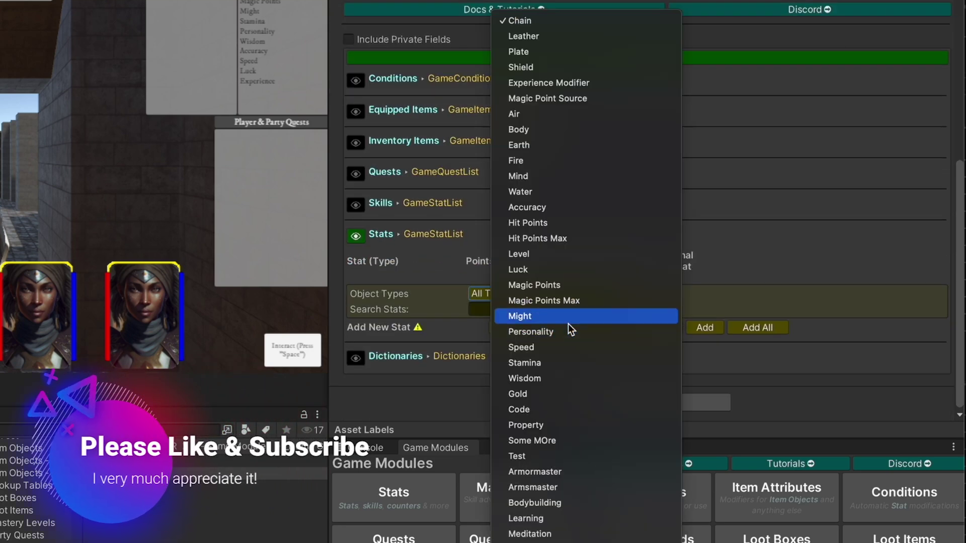
left_click(855, 304)
left_click(487, 296)
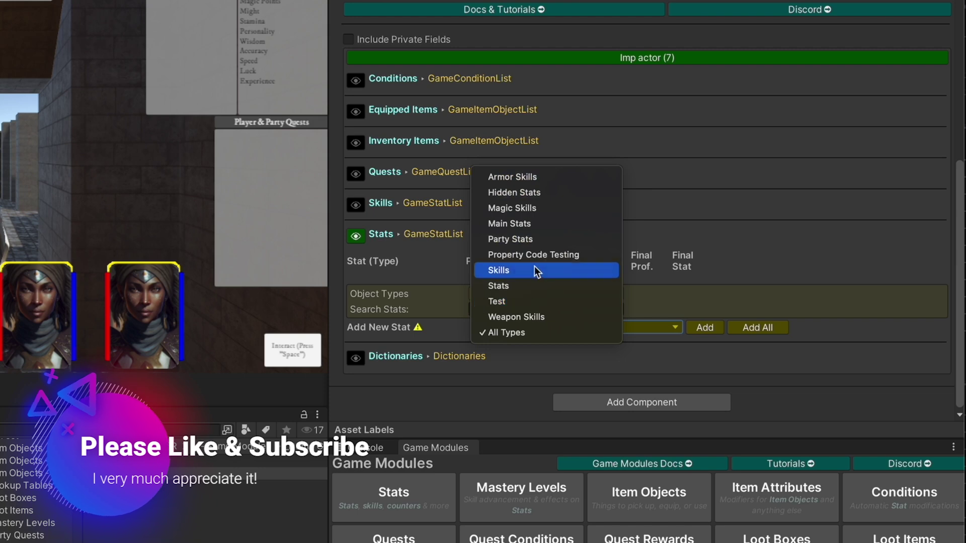
left_click(545, 225)
left_click(573, 327)
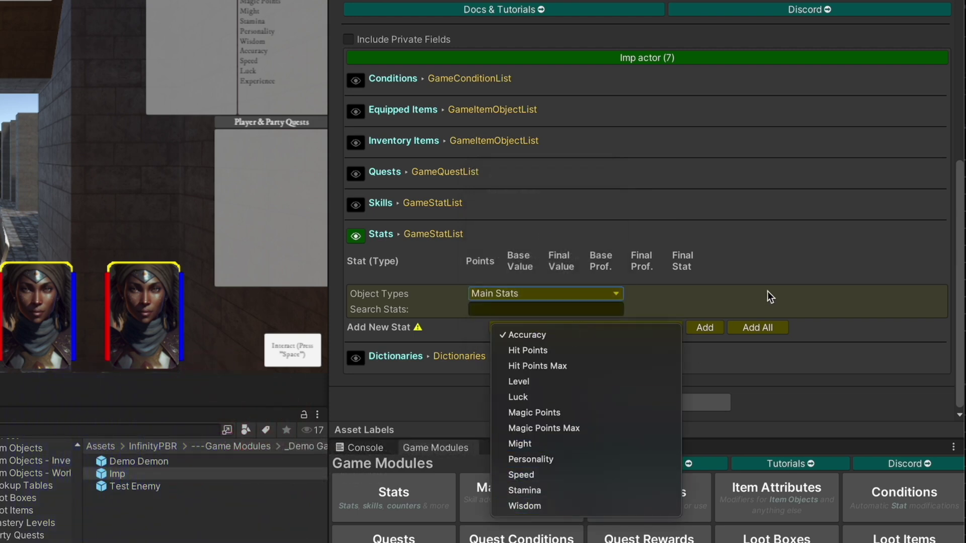
left_click(760, 324)
left_click(760, 327)
- Open the Stats module page and begin editing the Hit Points row
scroll(732, 304, "down", 5)
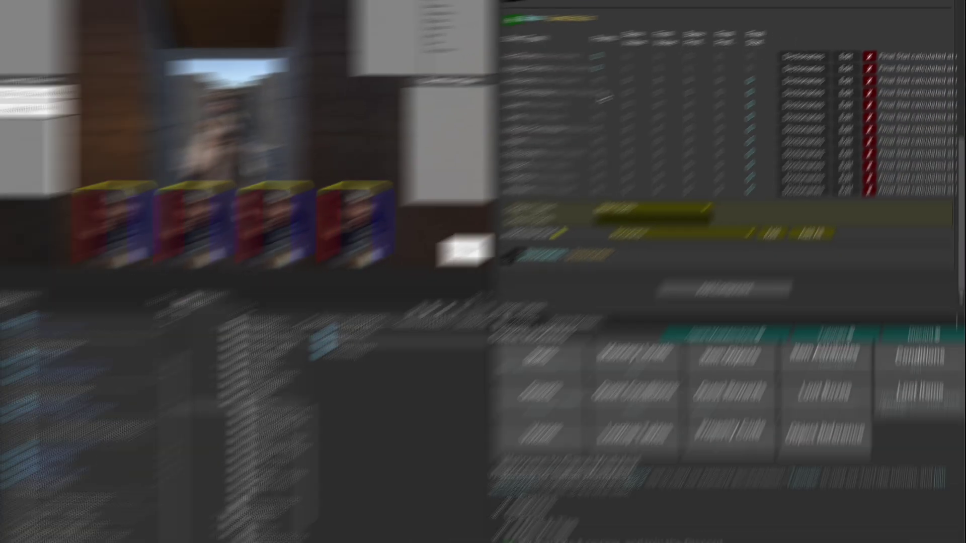
left_click(393, 495)
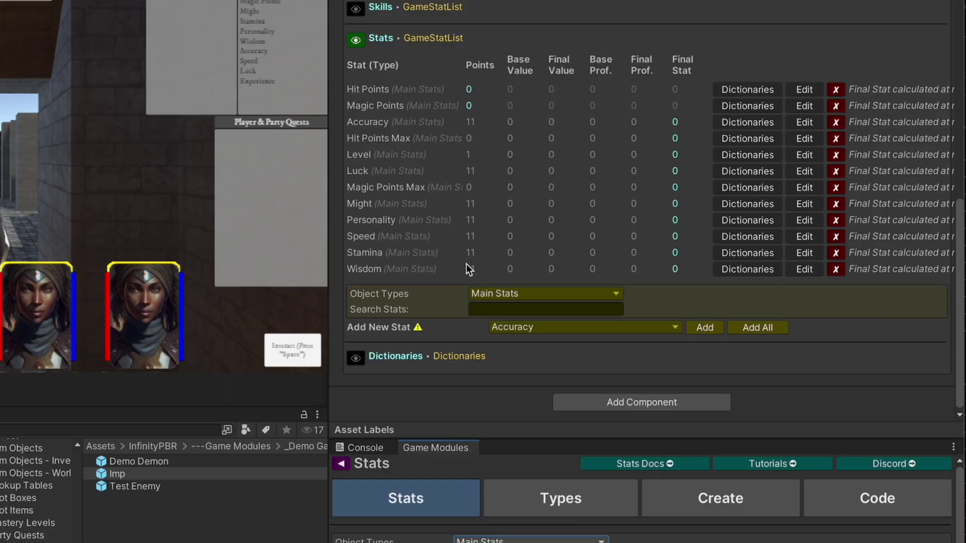
left_click(804, 90)
- Set the Imp's Hit Points to 35 points and confirm the edit
left_click(488, 93)
type("35")
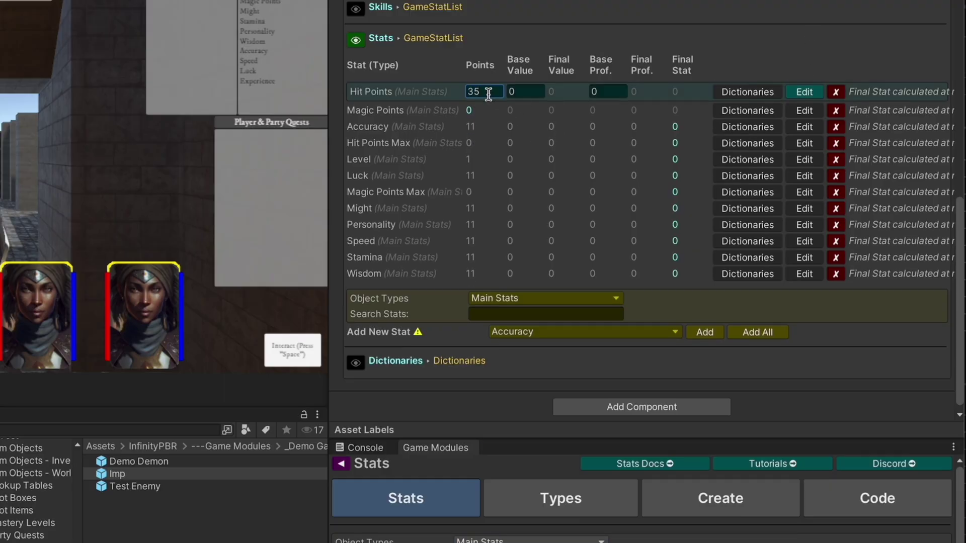
left_click(818, 89)
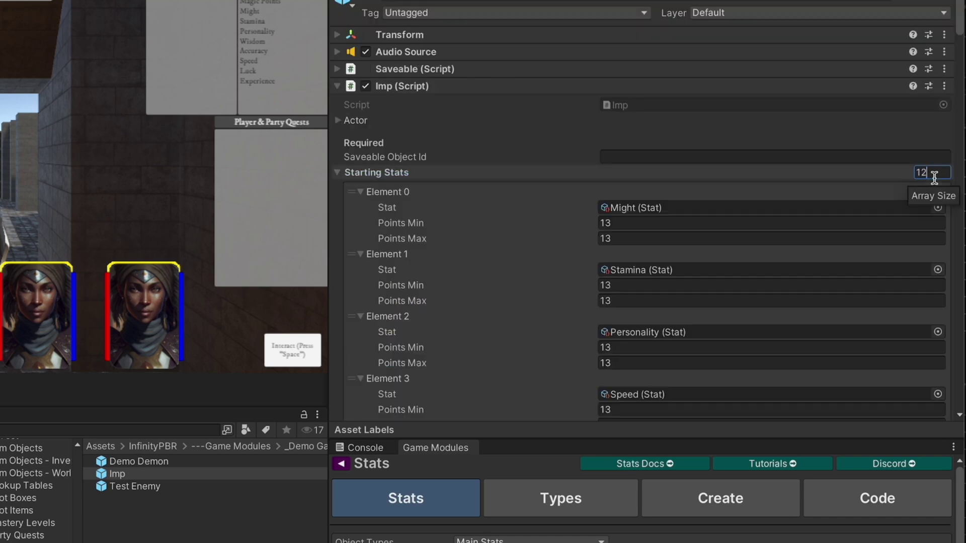
- Set the old Starting Stats array size to 0 and collapse it
key("BackSpace")
key("BackSpace")
type("0")
key("Return")
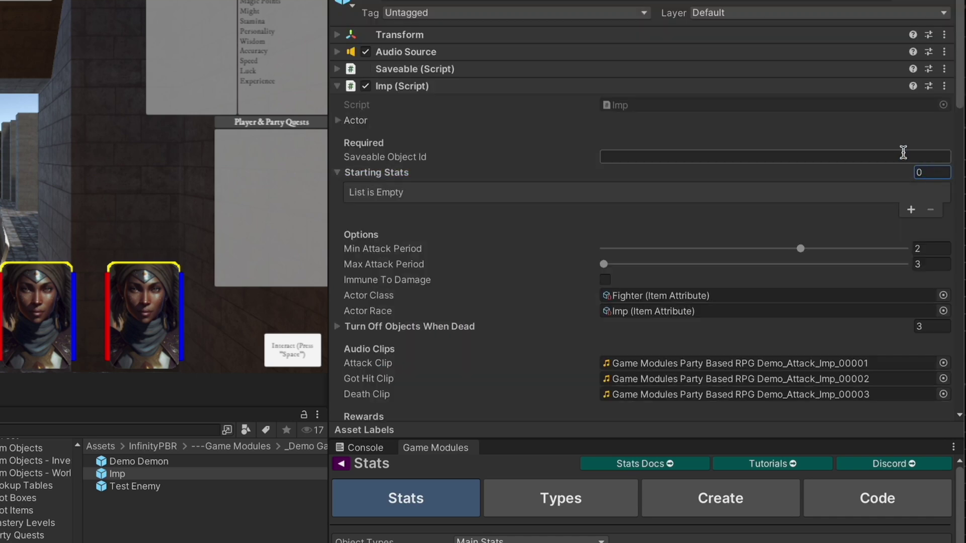
left_click(337, 173)
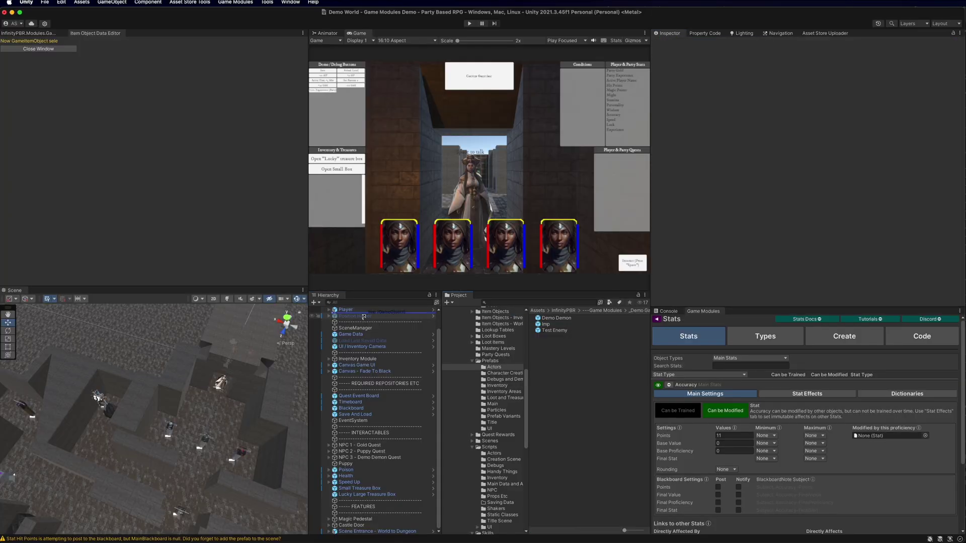
- Drag the Imp prefab into the Demo World scene and reposition it
scroll(347, 311, "up", 1)
left_click_drag(347, 311, 347, 313)
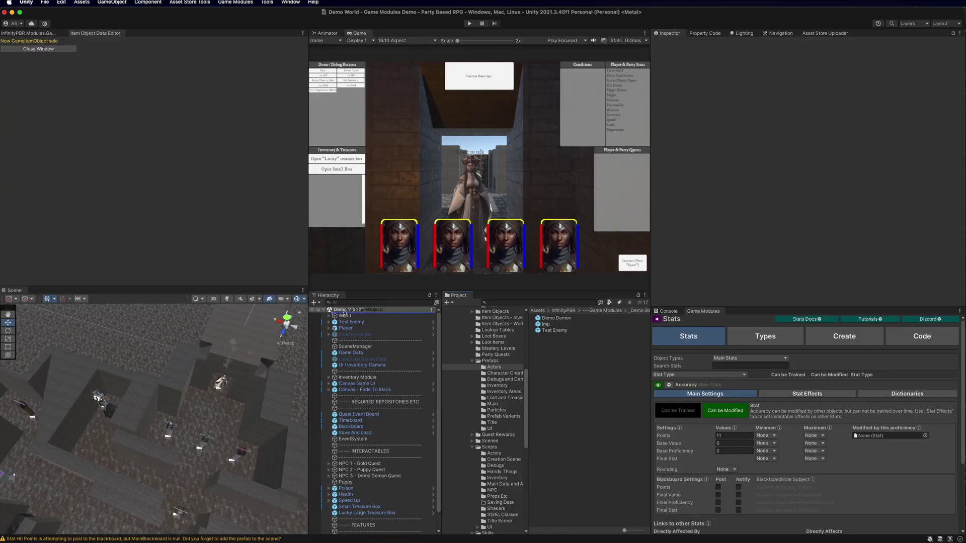
left_click_drag(144, 451, 115, 329)
- Enter Play mode and check the Imp's live final stats, such as Might 15 and Luck 13.65
scroll(805, 185, "down", 15)
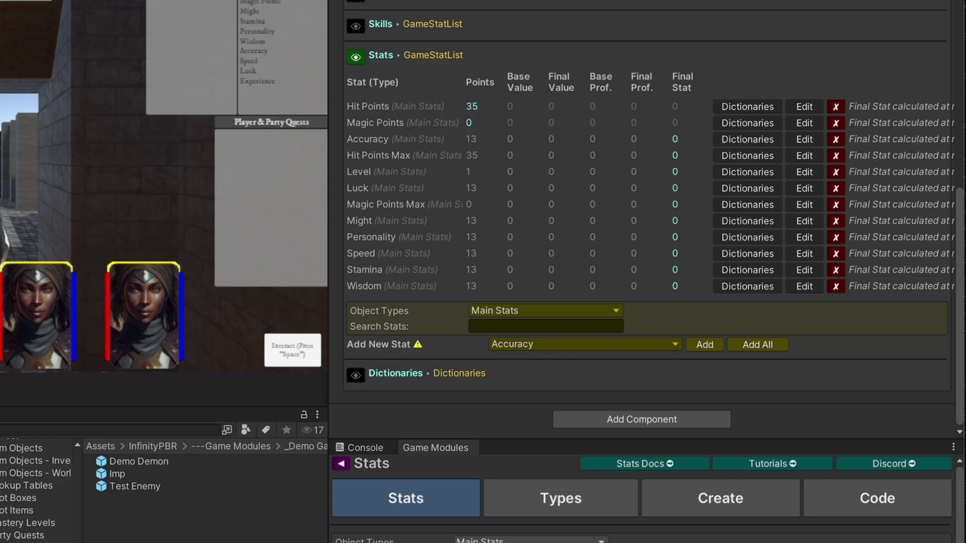
key("ctrl+p")
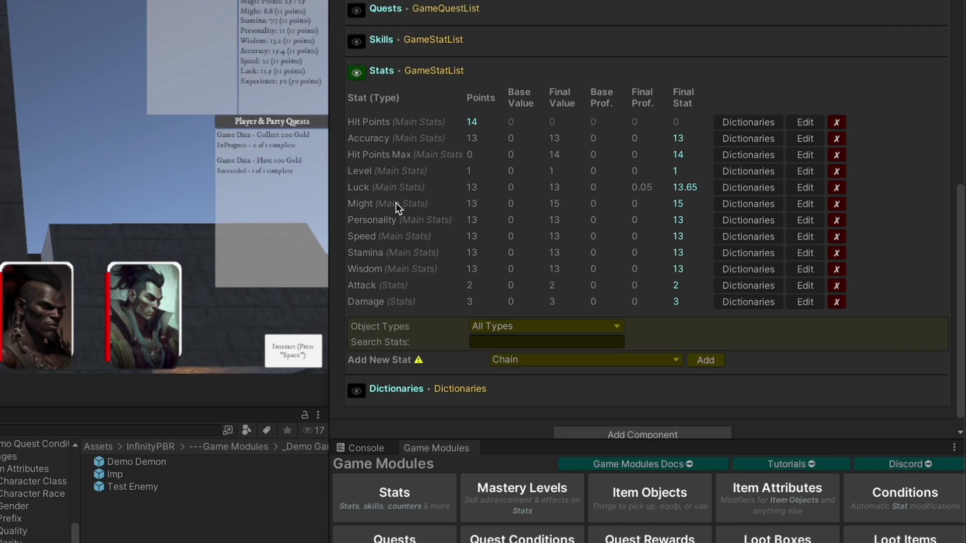
scroll(423, 201, "up", 10)
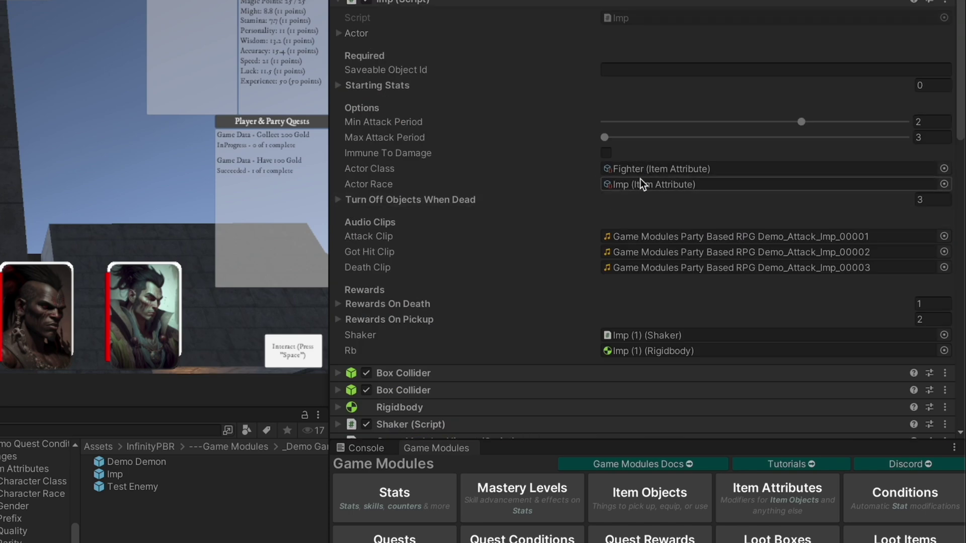
scroll(539, 257, "down", 10)
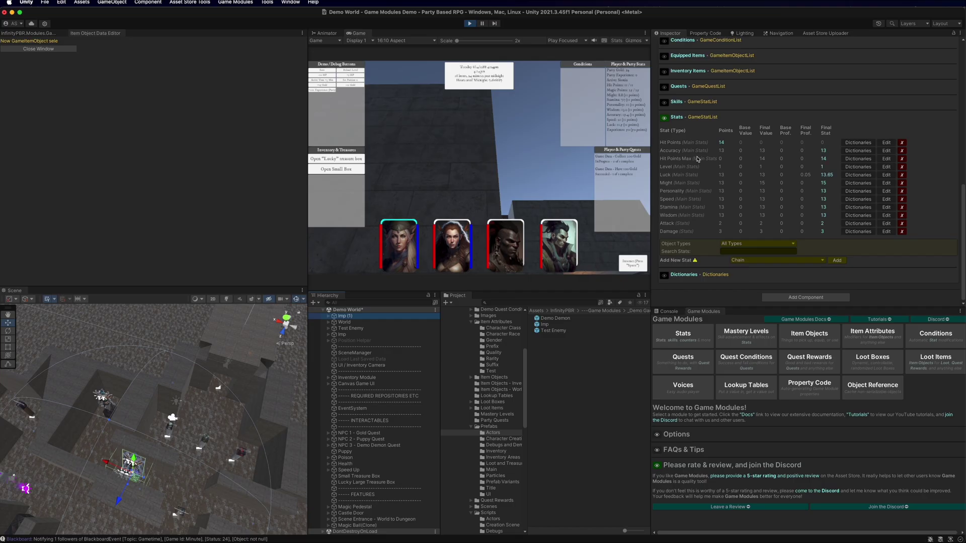
- Select Game Data and briefly show its Party Stats table and Quests list
left_click(353, 501)
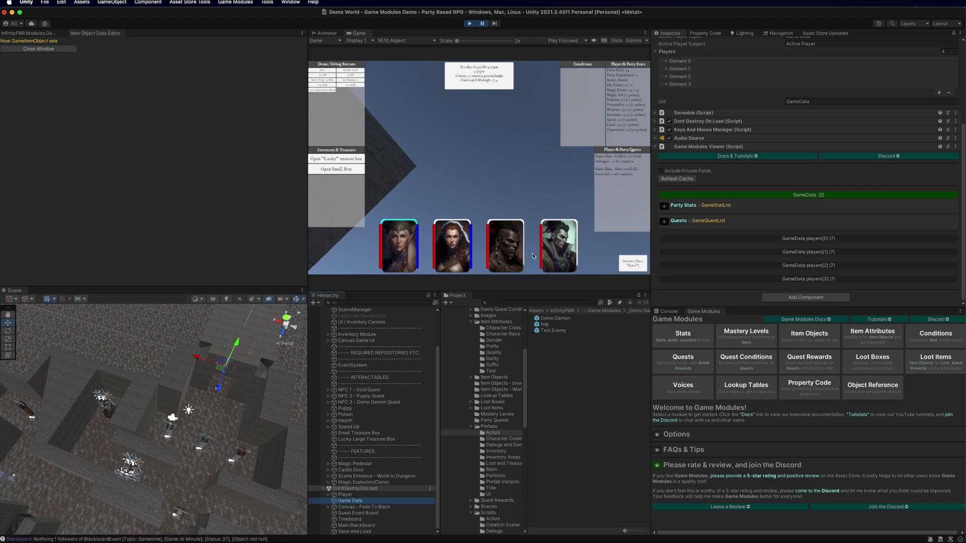
left_click(683, 205)
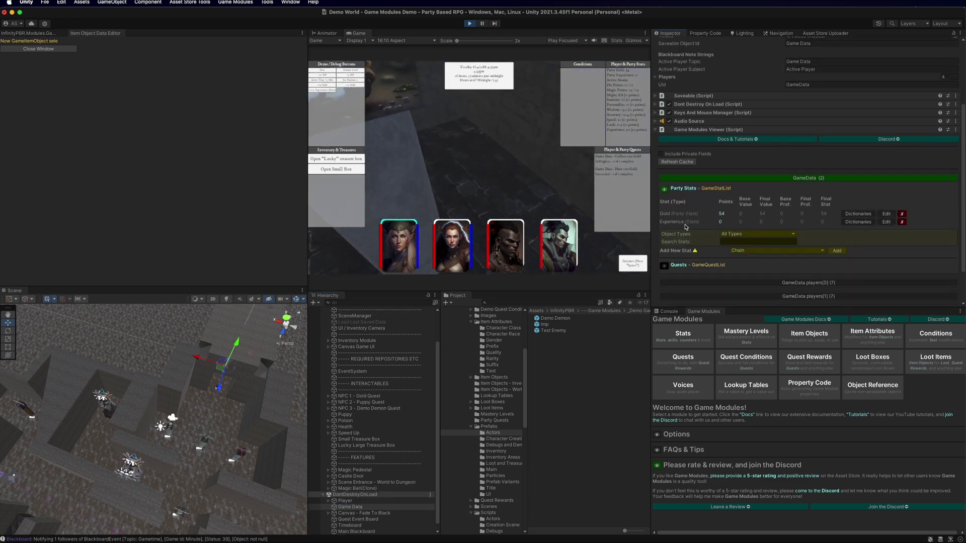
left_click(663, 189)
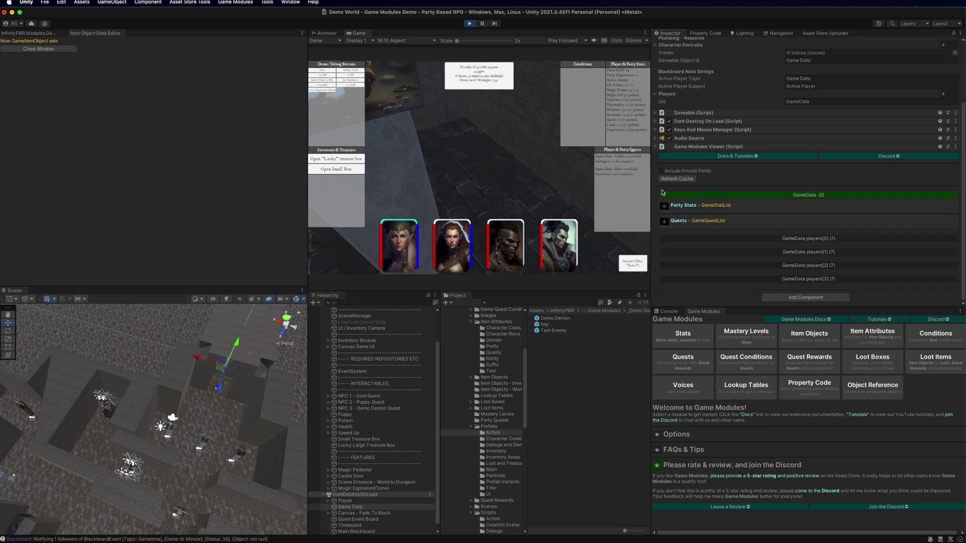
left_click(663, 221)
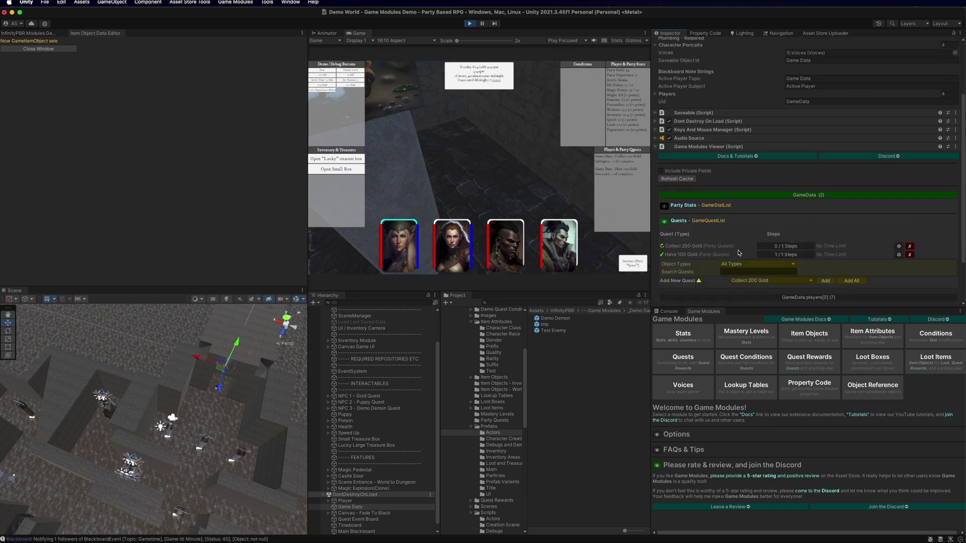
left_click(664, 221)
- Expand players[0] to view the first player's live stats, then select the Imp prefab
left_click(795, 240)
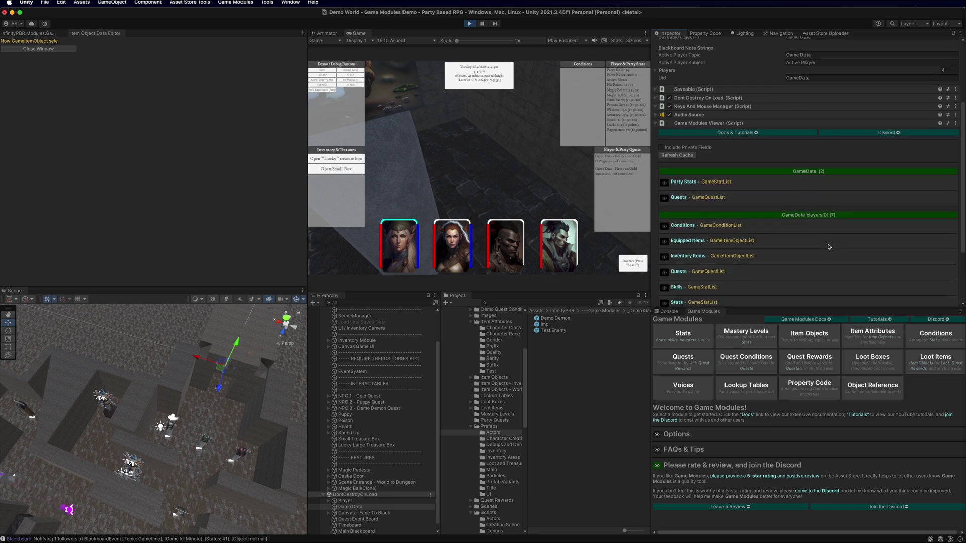
scroll(815, 244, "down", 3)
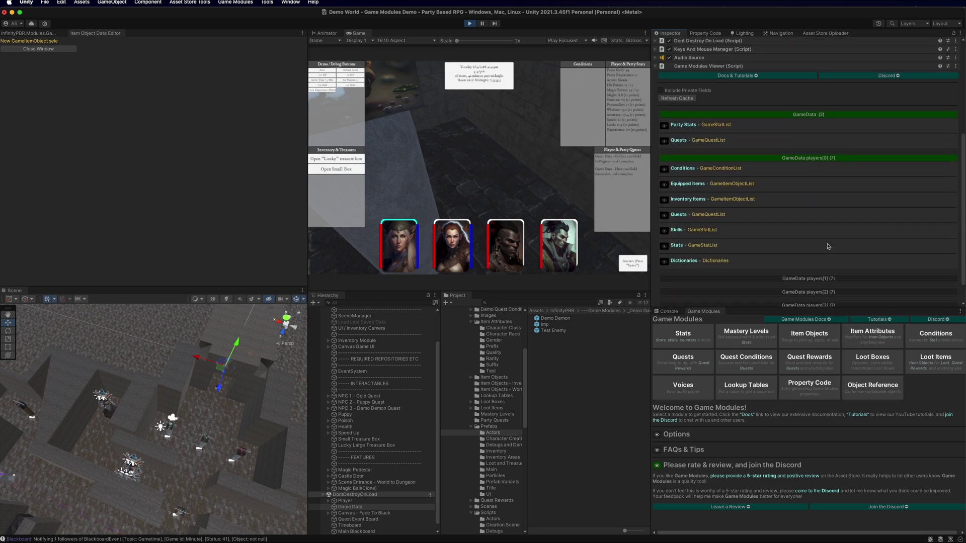
left_click(664, 246)
scroll(830, 190, "down", 5)
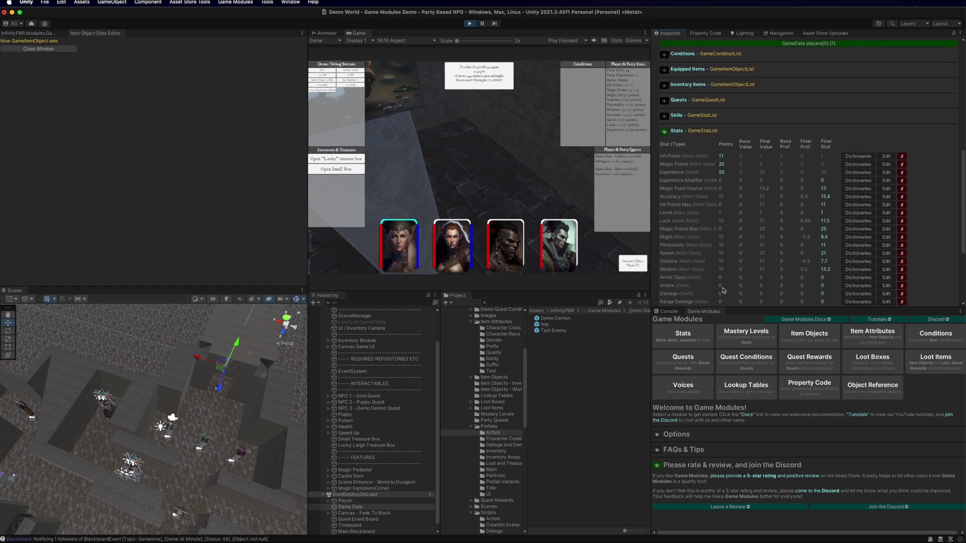
scroll(724, 290, "down", 1)
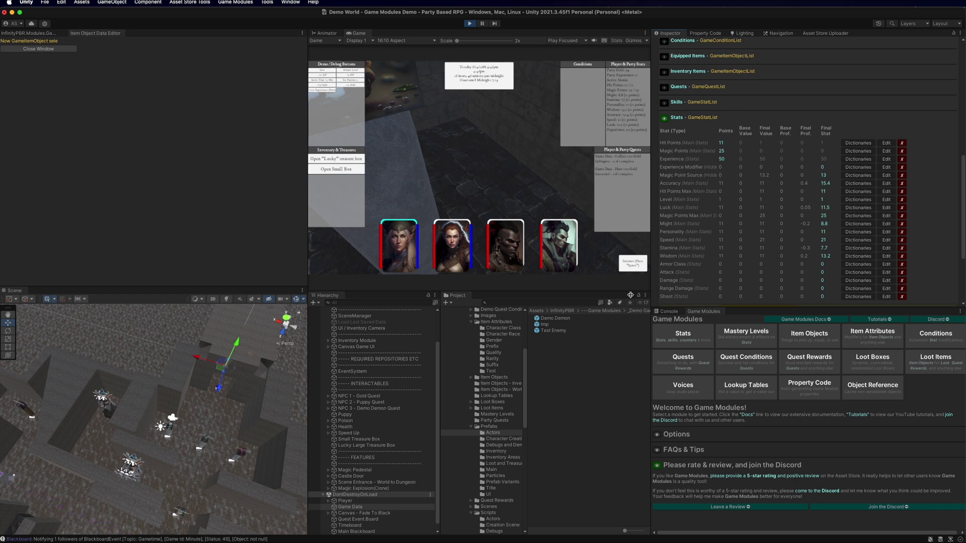
left_click(544, 325)
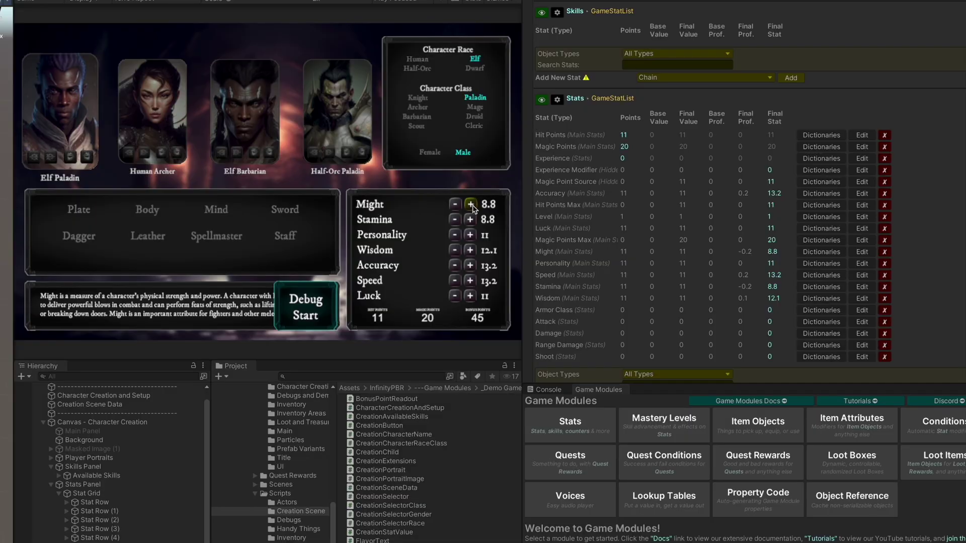
- Raise Might, Stamina, Personality, Wisdom, Accuracy and Speed by one point each
left_click(622, 184)
left_click(471, 219)
left_click(469, 235)
left_click(470, 250)
left_click(470, 265)
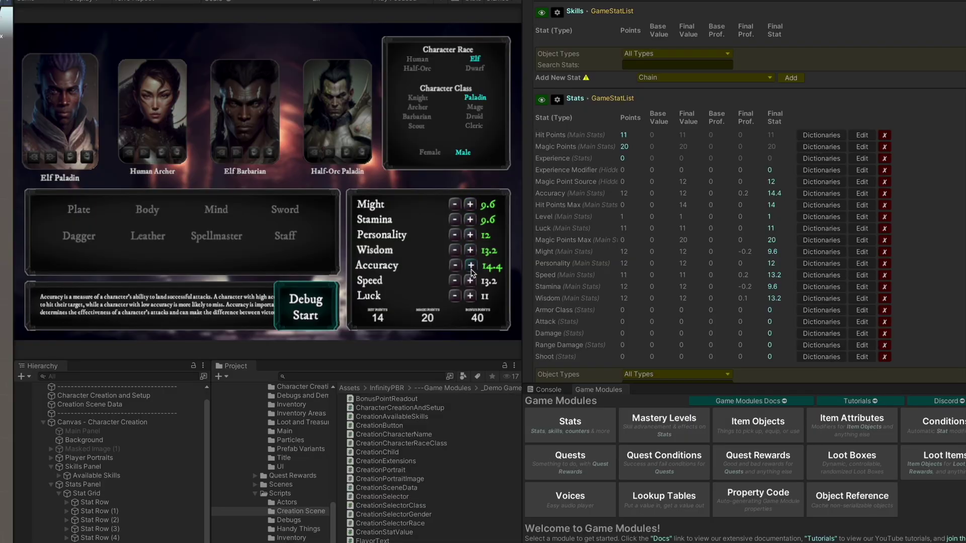
left_click(470, 281)
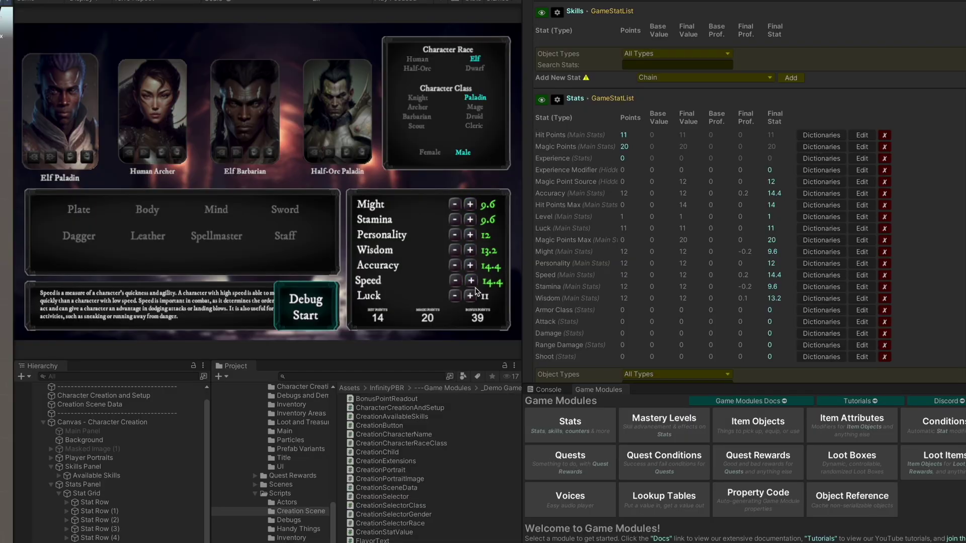
- Change the first character's race to Half-Orc and toggle Bodybuilding off and back on
left_click(418, 68)
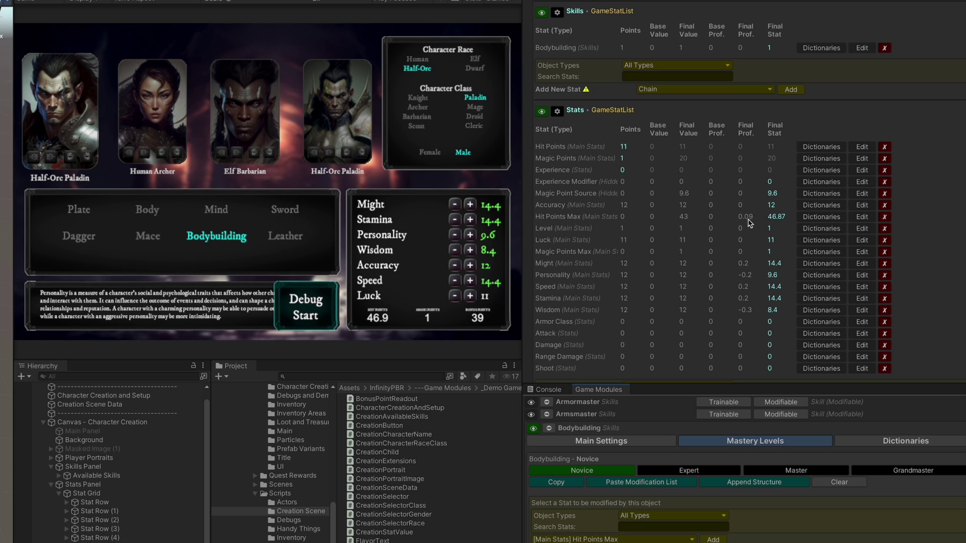
left_click(222, 240)
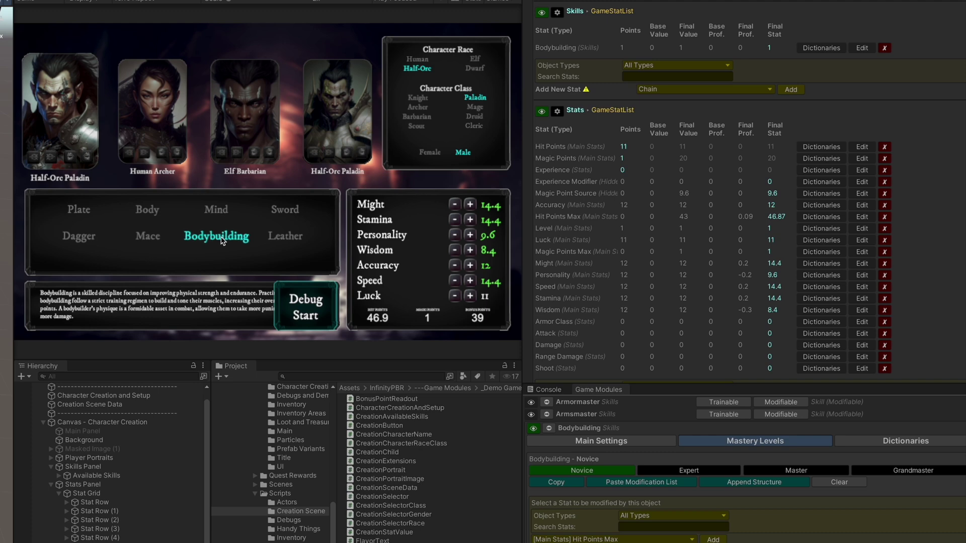
left_click(213, 240)
left_click(212, 241)
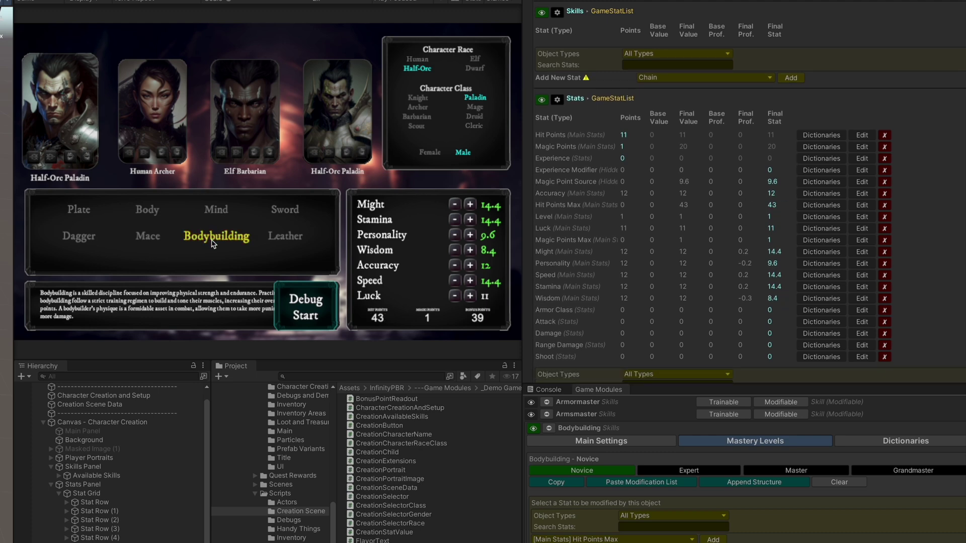
left_click(213, 242)
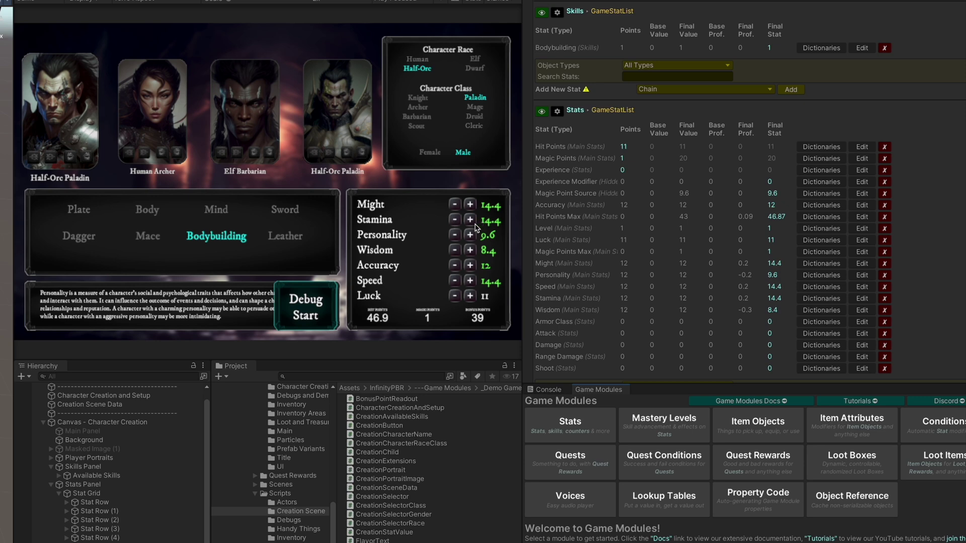
- Raise Stamina six points, then lower it by one for a net gain of five
left_click(470, 220)
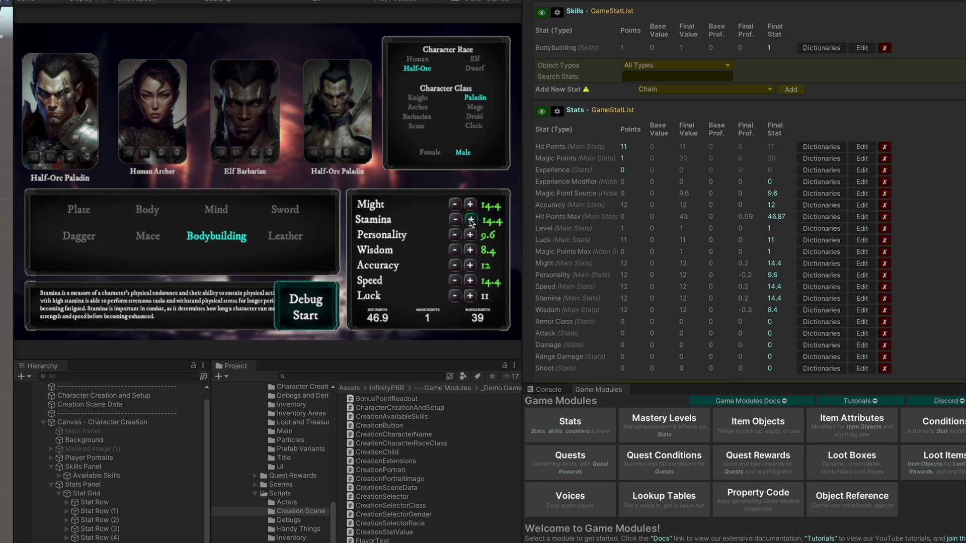
left_click(470, 221)
left_click(470, 220)
left_click(470, 220)
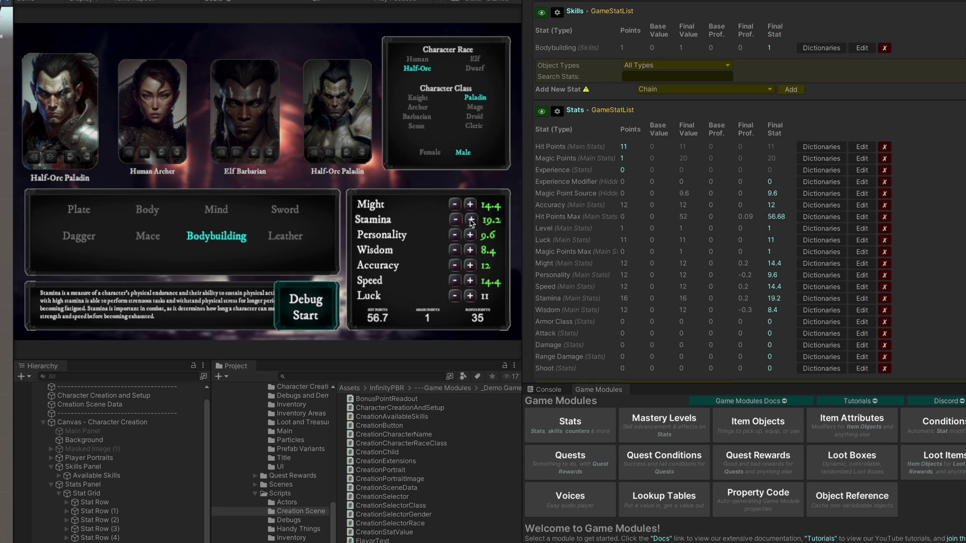
left_click(470, 221)
left_click(470, 221)
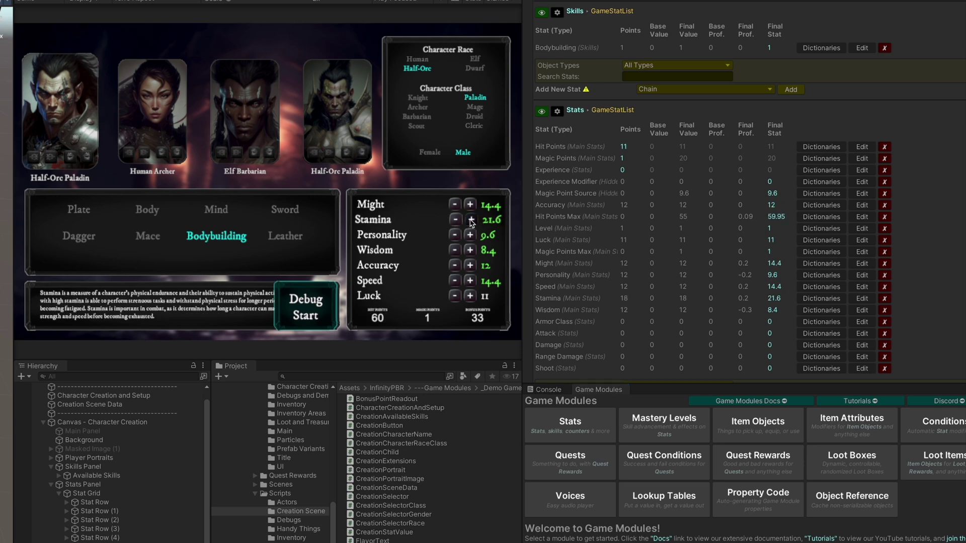
left_click(458, 220)
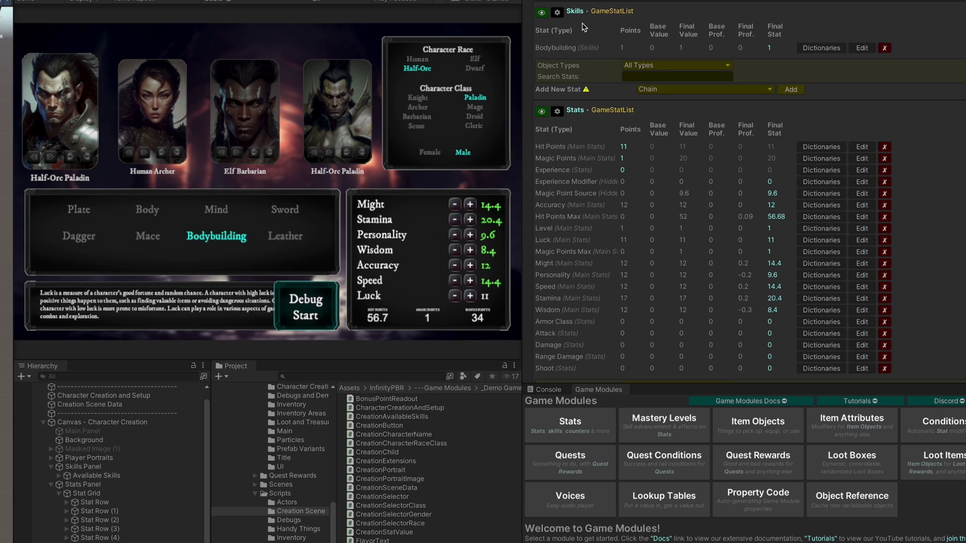
- Cycle the class through Mage, Druid and Barbarian, ending on Archer
left_click(475, 108)
left_click(474, 116)
left_click(417, 116)
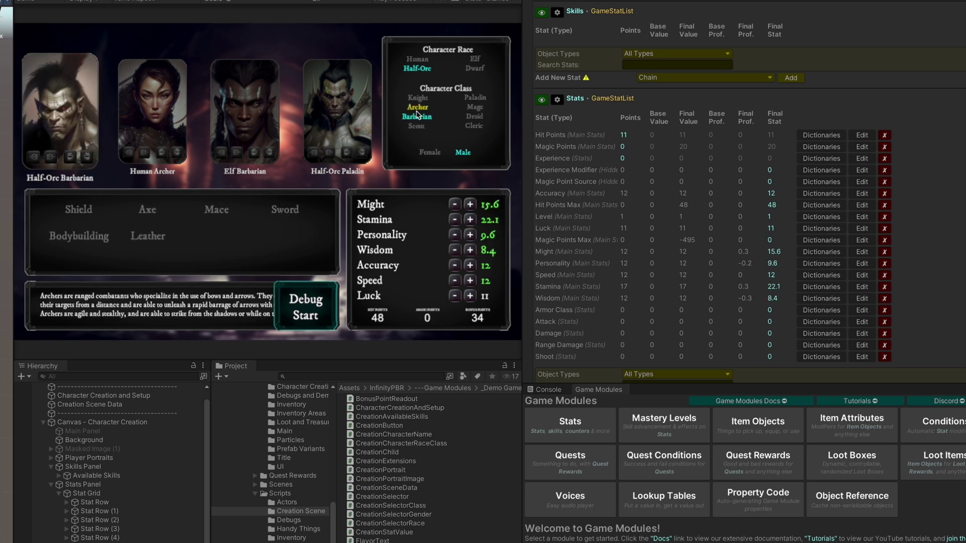
left_click(417, 107)
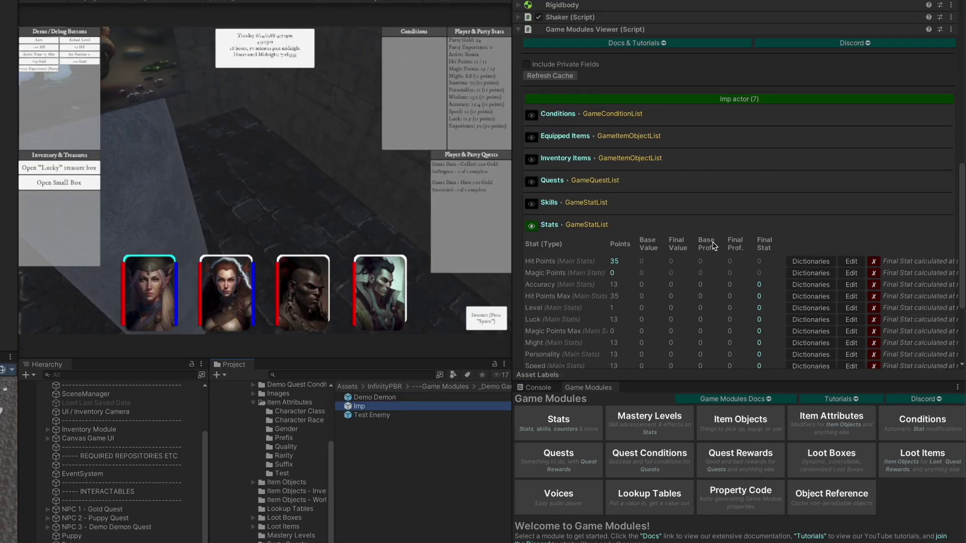
- Scroll to the Imp's Stats list showing 35 Hit Points, 0 Magic Points and 13 Accuracy
scroll(714, 246, "down", 5)
scroll(714, 246, "up", 3)
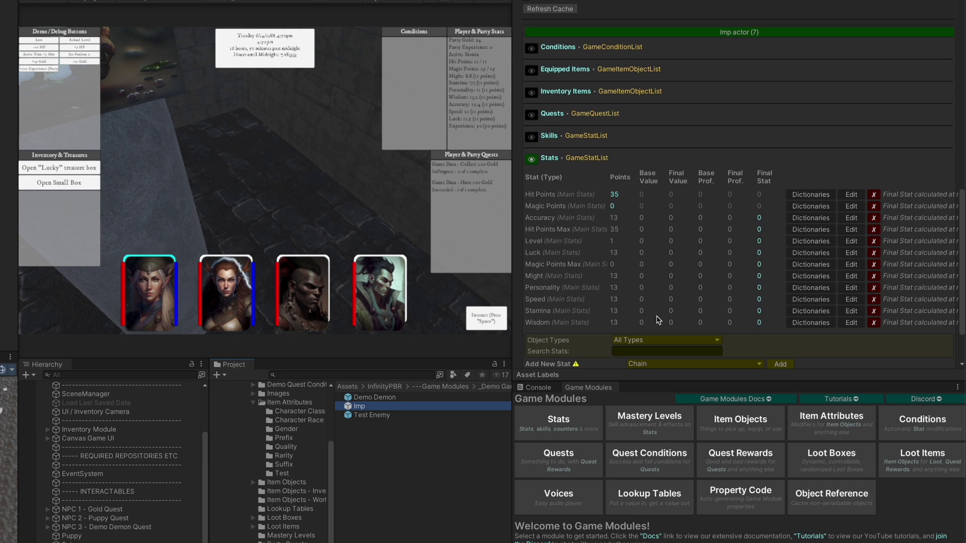